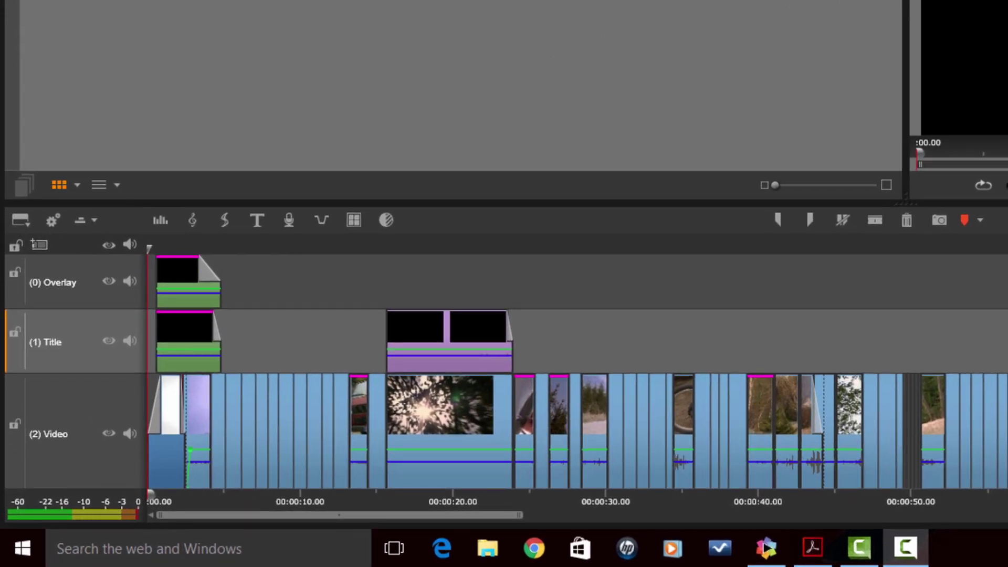
# View the sky clip's 360 video options twice, closing them without changes.
pyautogui.rightClick(445, 419)
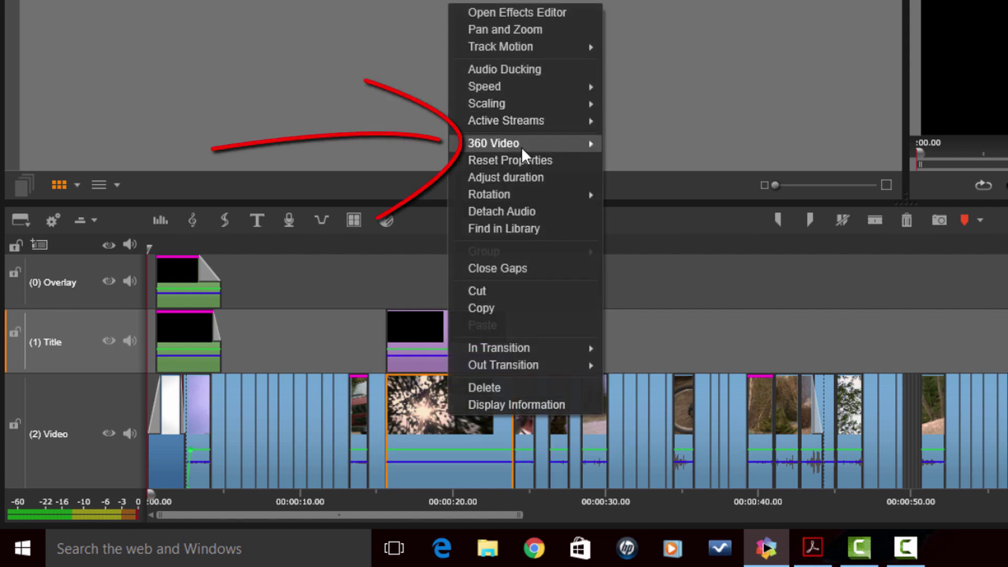
pyautogui.moveTo(522, 151)
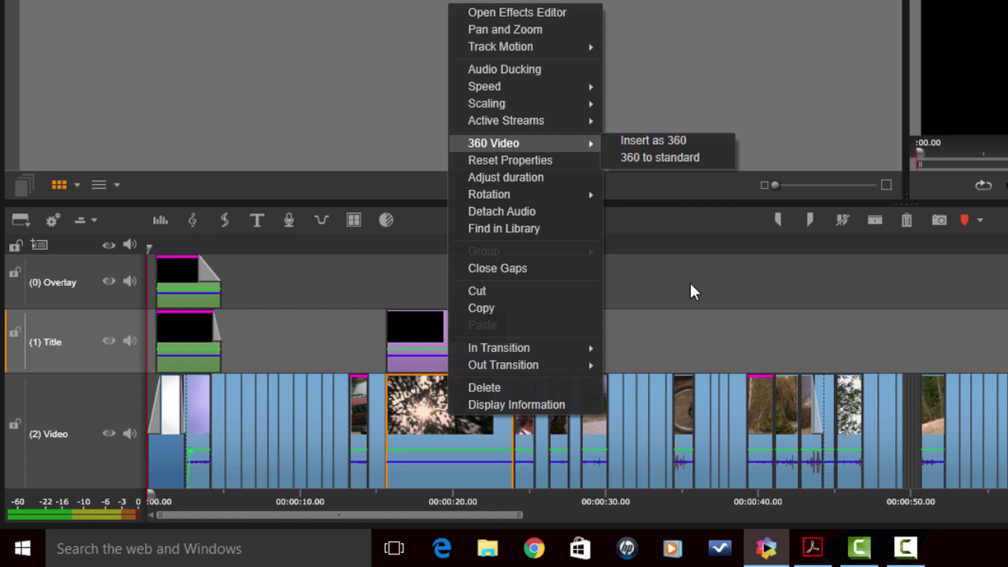
pyautogui.press('Escape')
pyautogui.press('Escape')
pyautogui.press('F10')
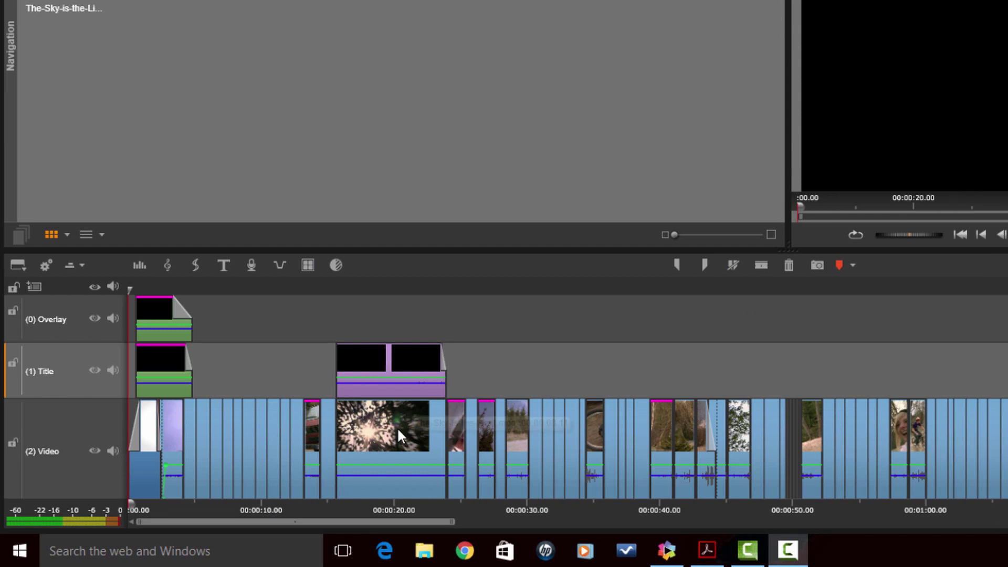
pyautogui.rightClick(397, 425)
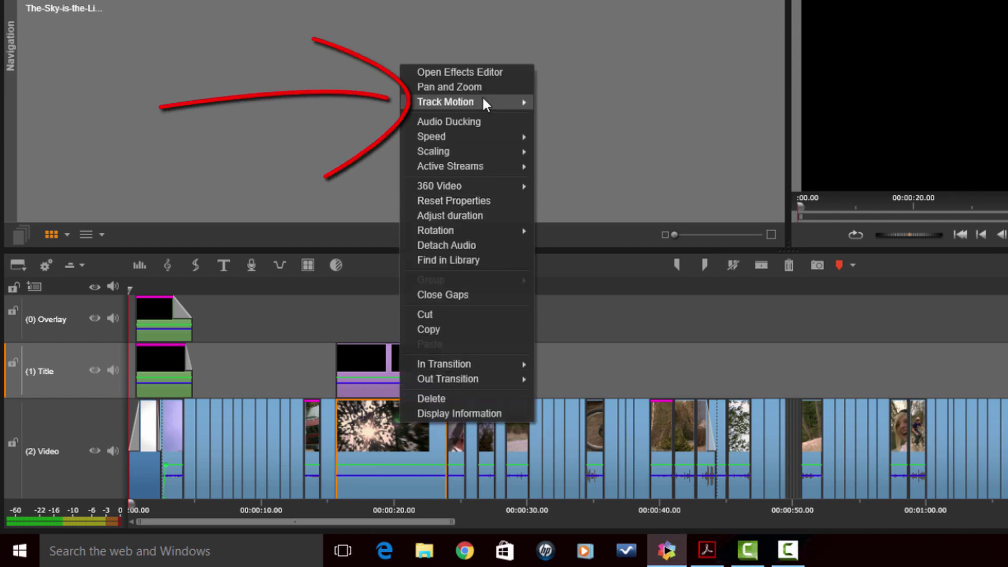
pyautogui.moveTo(483, 99)
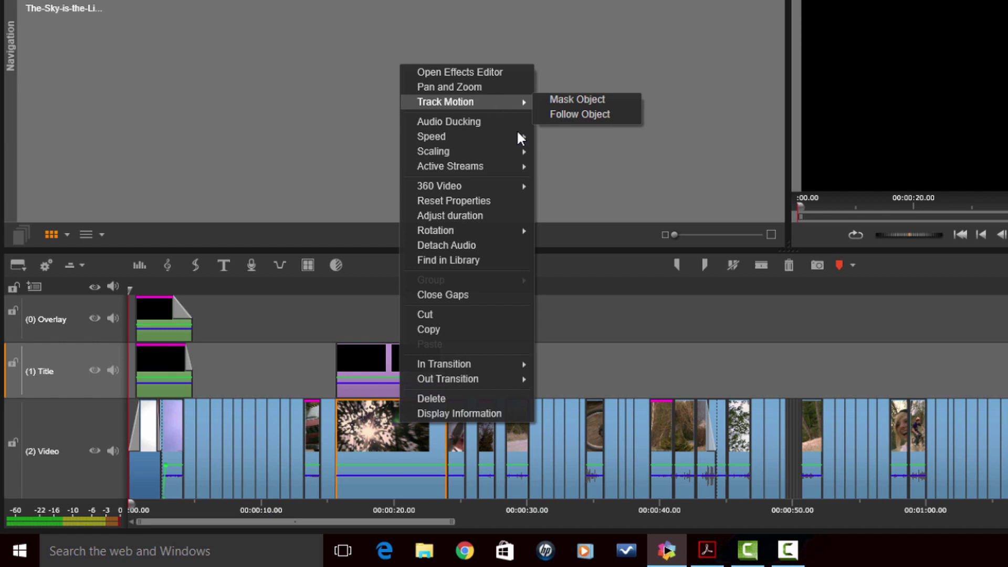
pyautogui.click(627, 357)
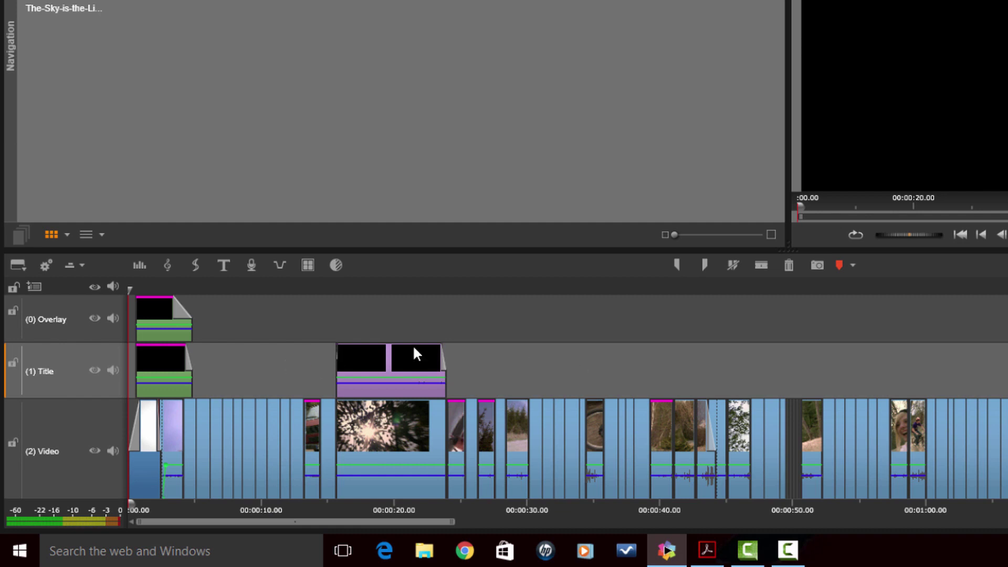
# Enable Title track keyframing and add a title-clip keyframe at about 99 opacity, then hide transparency.
pyautogui.click(334, 266)
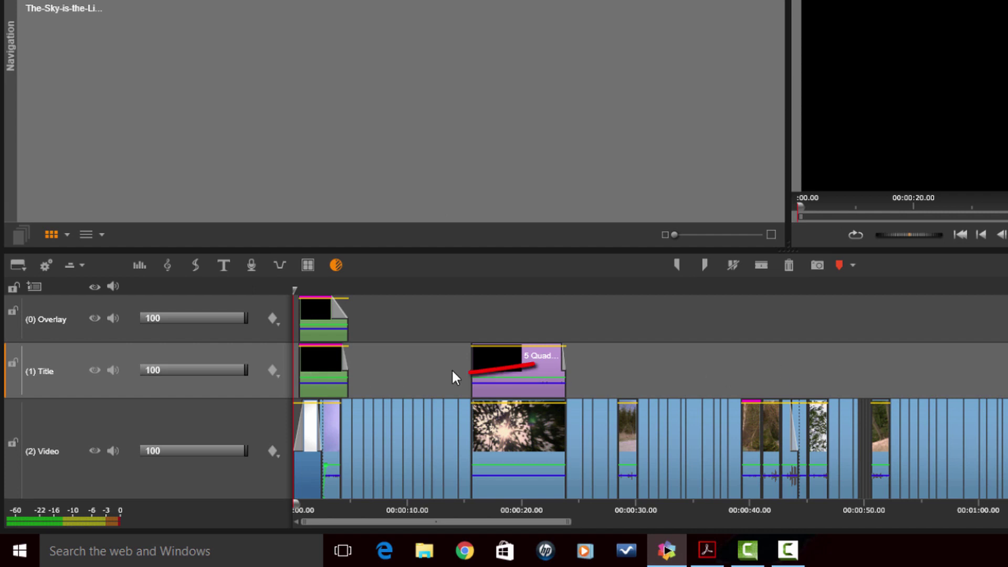
pyautogui.click(273, 370)
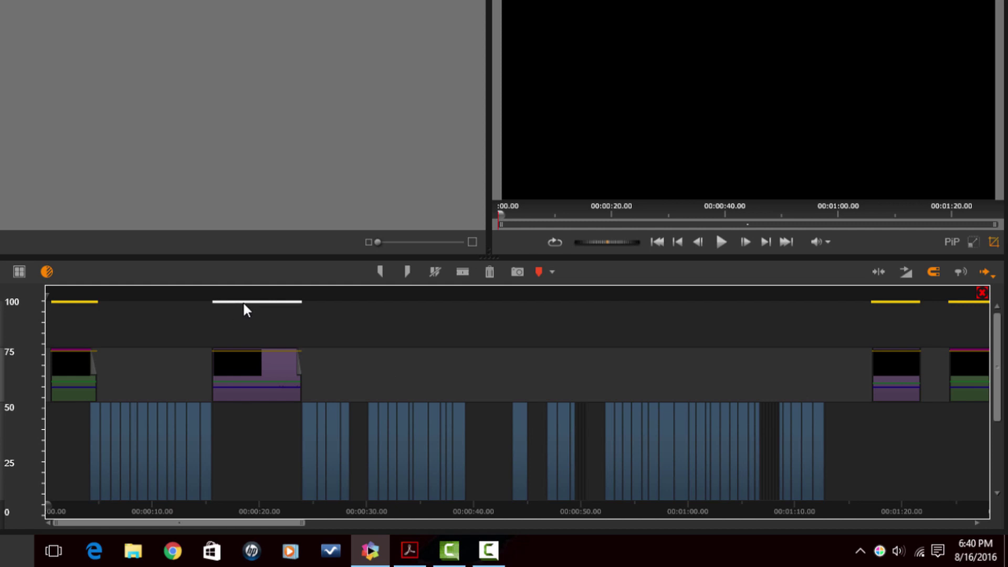
pyautogui.click(225, 301)
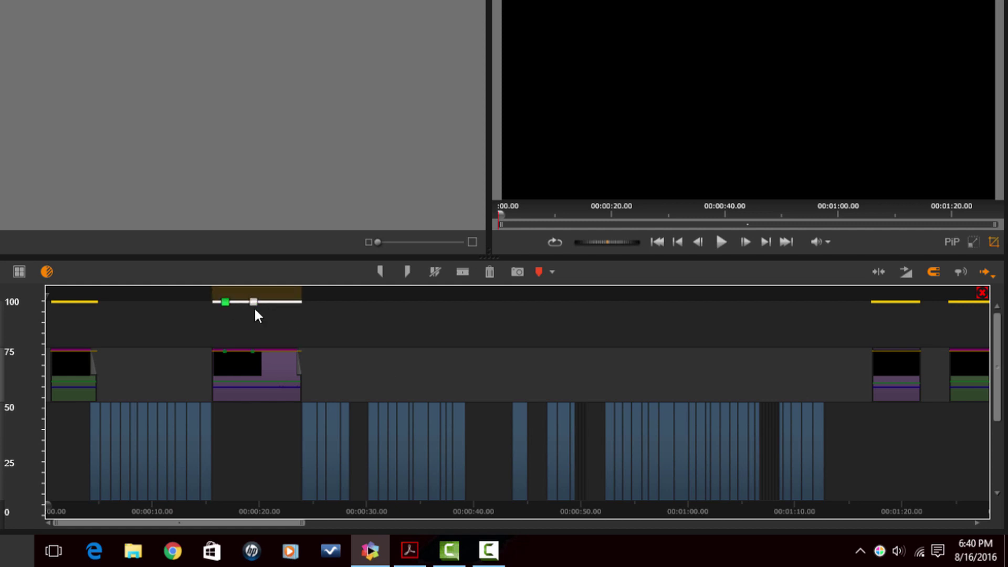
pyautogui.moveTo(255, 318)
pyautogui.mouseDown()
pyautogui.moveTo(257, 328)
pyautogui.moveTo(251, 293)
pyautogui.mouseUp()
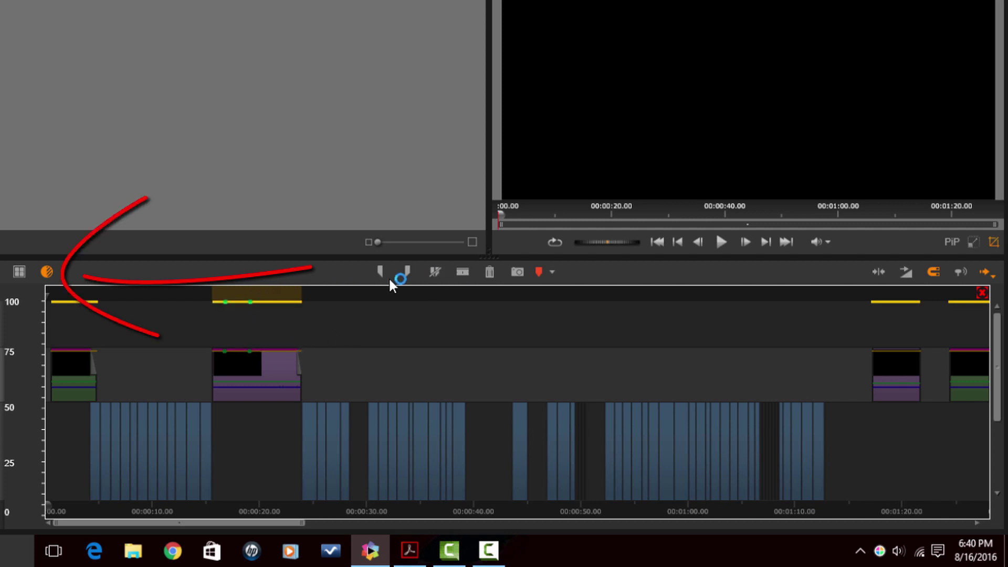
pyautogui.click(45, 272)
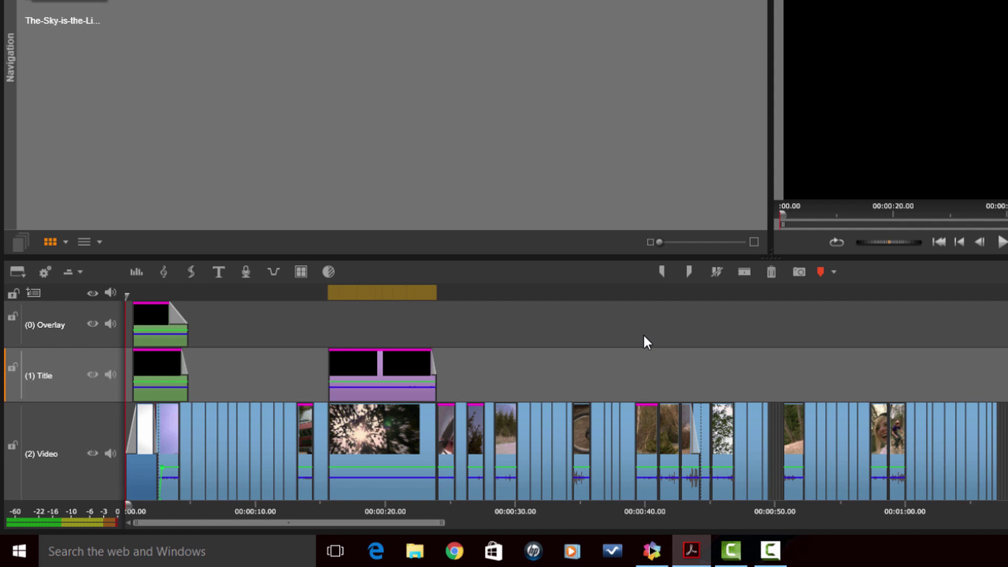
pyautogui.rightClick(388, 436)
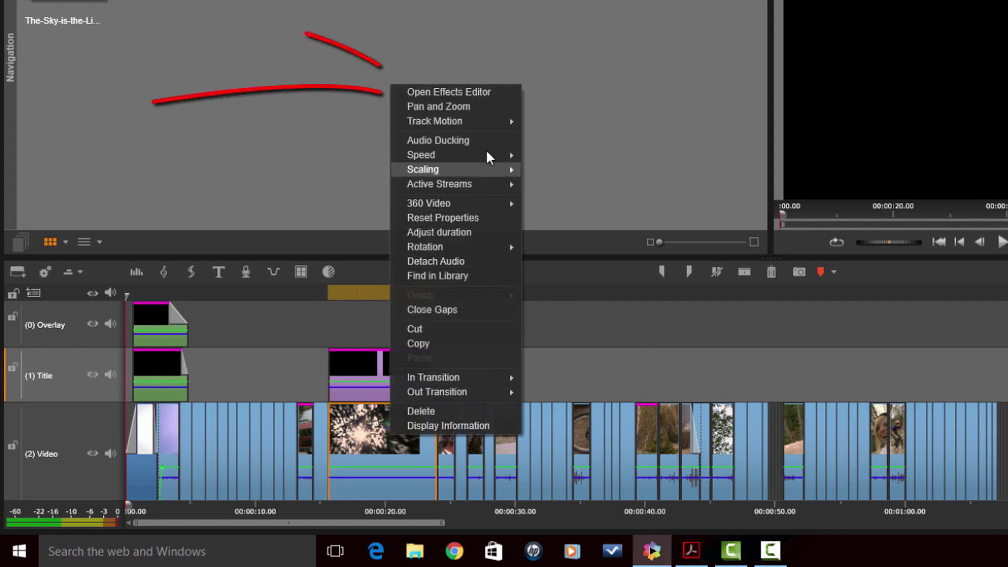
pyautogui.click(483, 91)
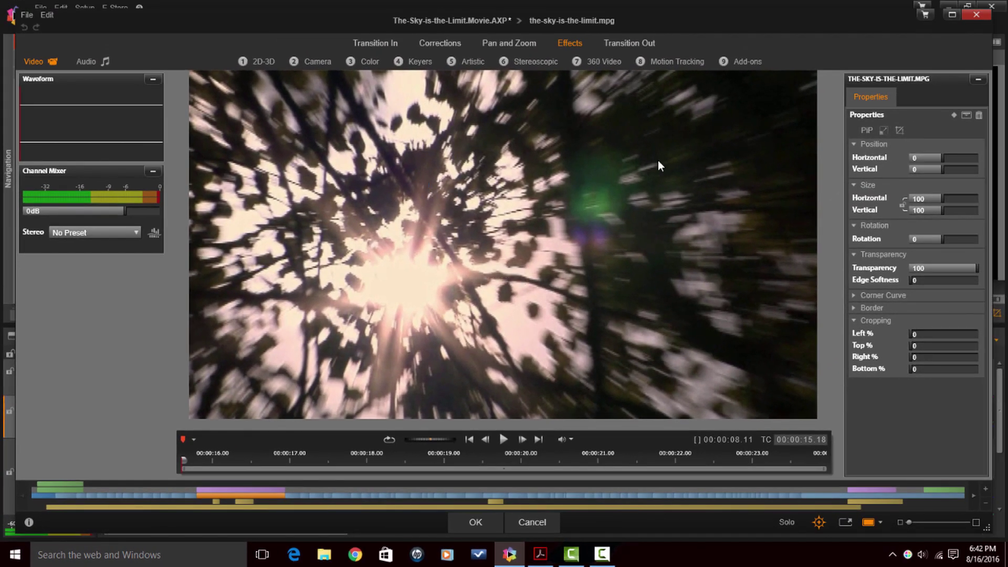
pyautogui.click(751, 62)
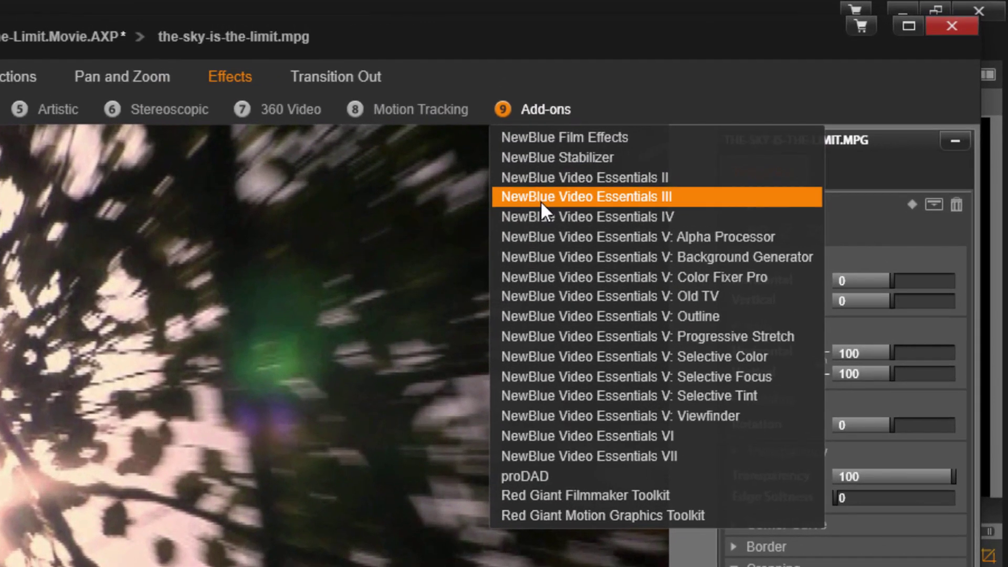
pyautogui.click(616, 199)
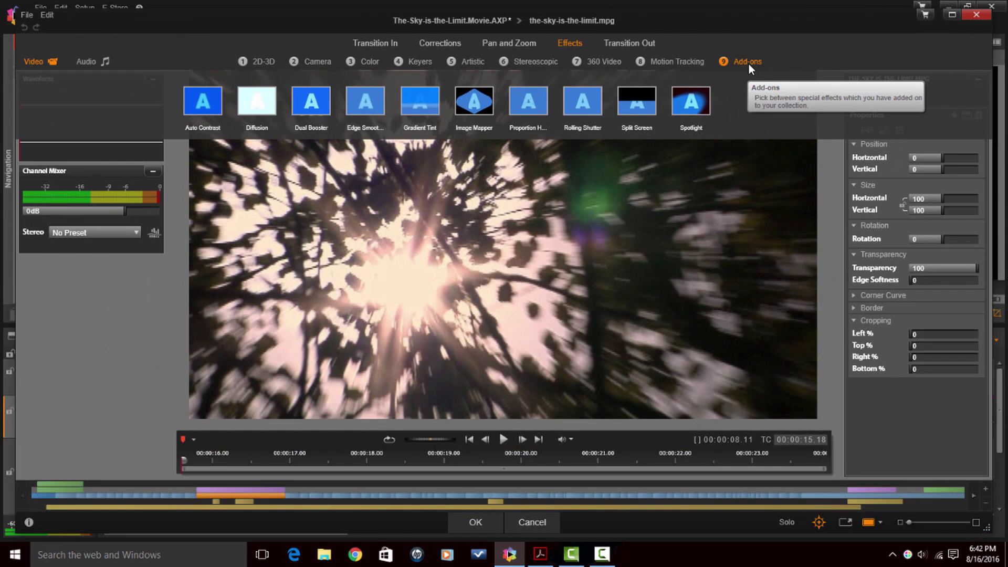
pyautogui.click(532, 522)
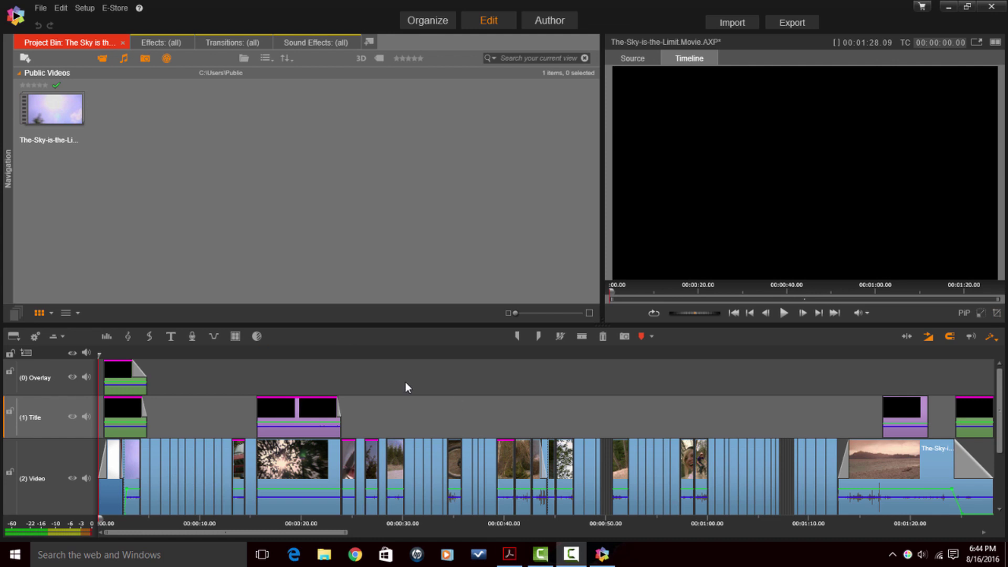
# Jump to 00:00:19 and select the four-photo title montage clip.
pyautogui.click(295, 354)
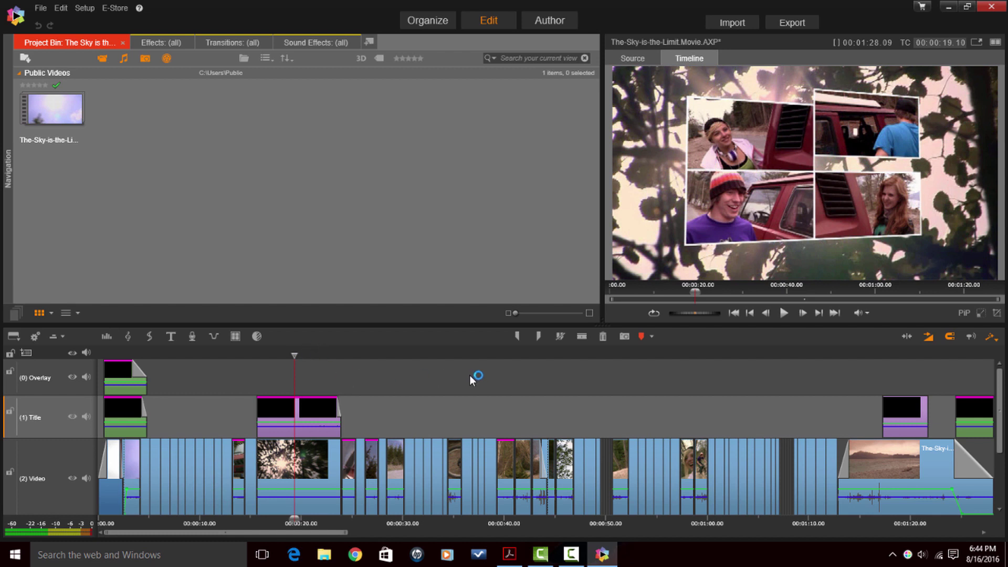
pyautogui.click(310, 469)
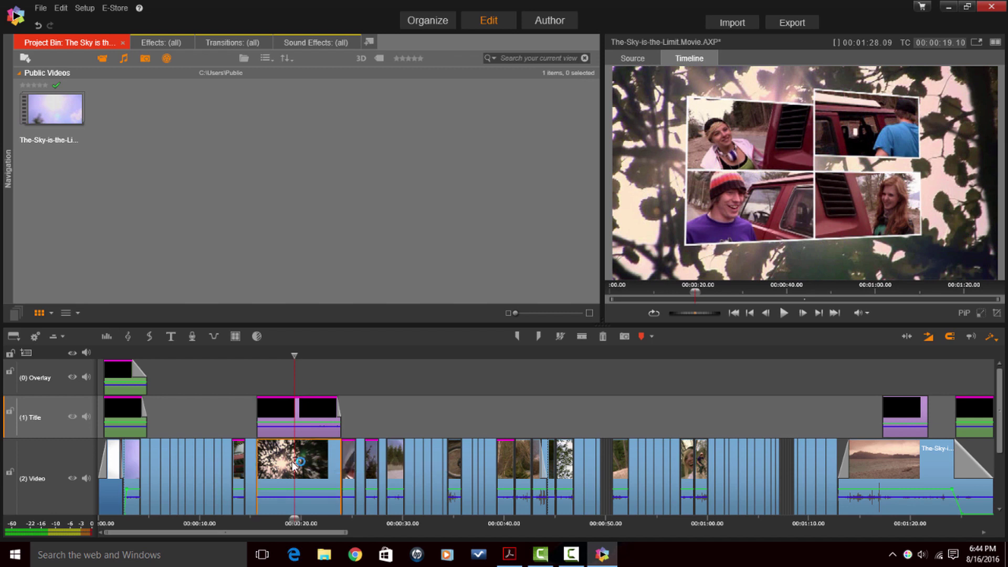
pyautogui.click(297, 415)
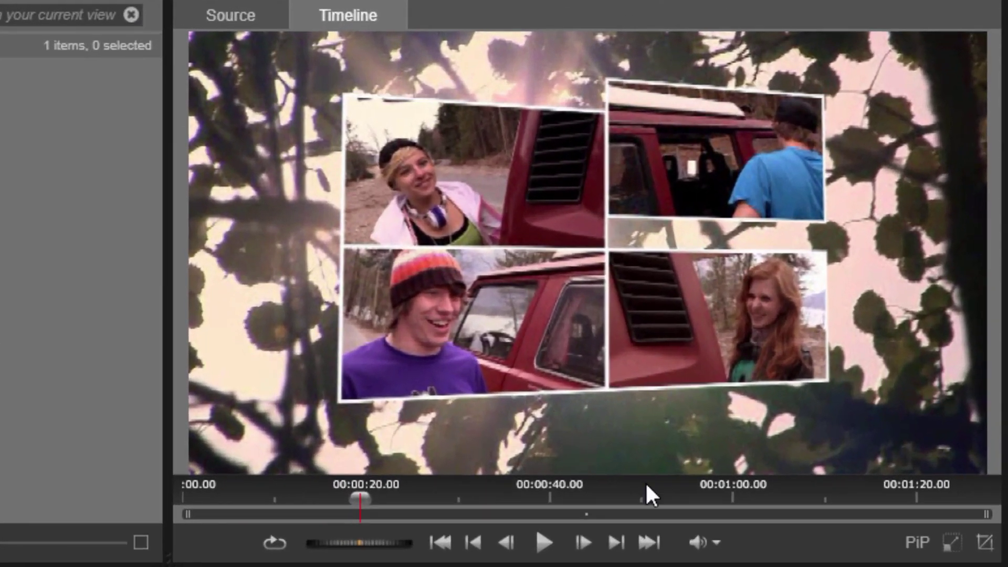
# Shrink the montage into the lower-right as picture-in-picture, then enlarge it back to full frame.
pyautogui.click(953, 542)
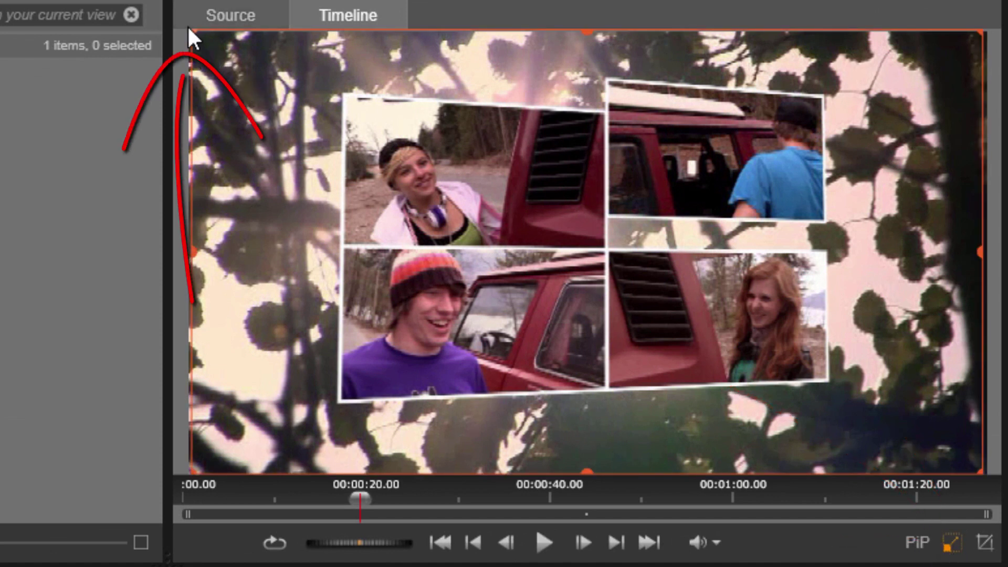
pyautogui.moveTo(194, 29); pyautogui.dragTo(525, 288)
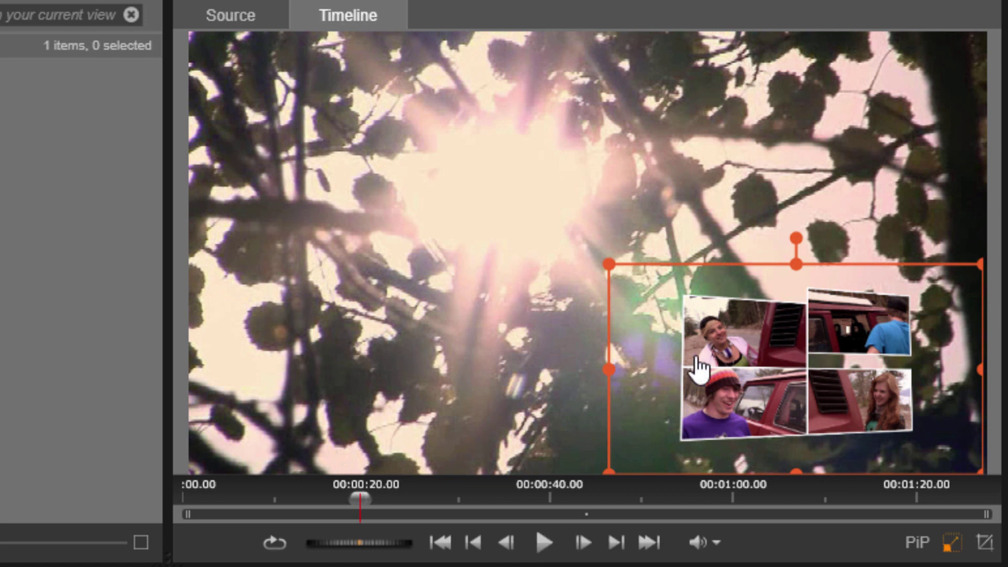
pyautogui.moveTo(609, 264); pyautogui.dragTo(247, 59)
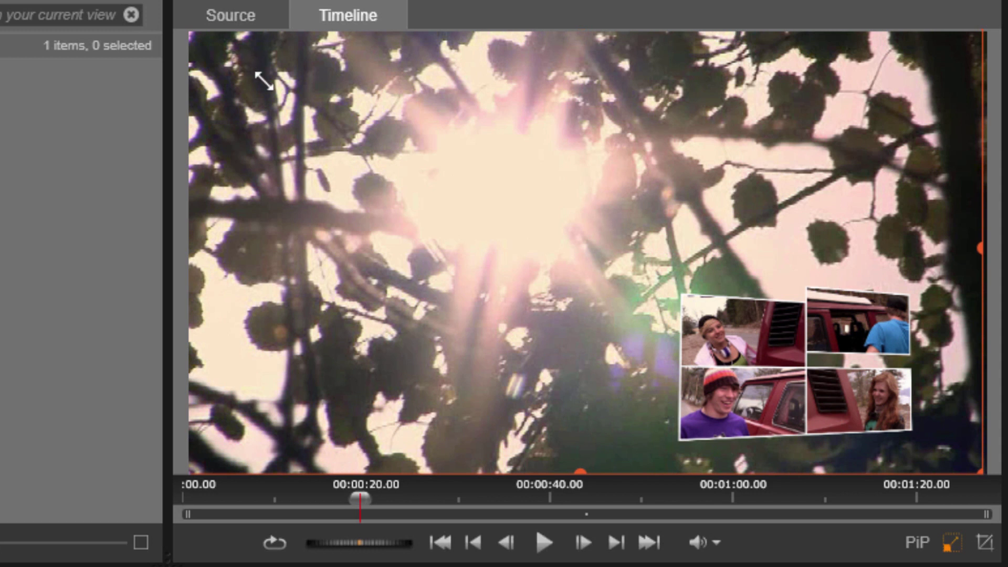
pyautogui.moveTo(249, 79); pyautogui.dragTo(213, 60)
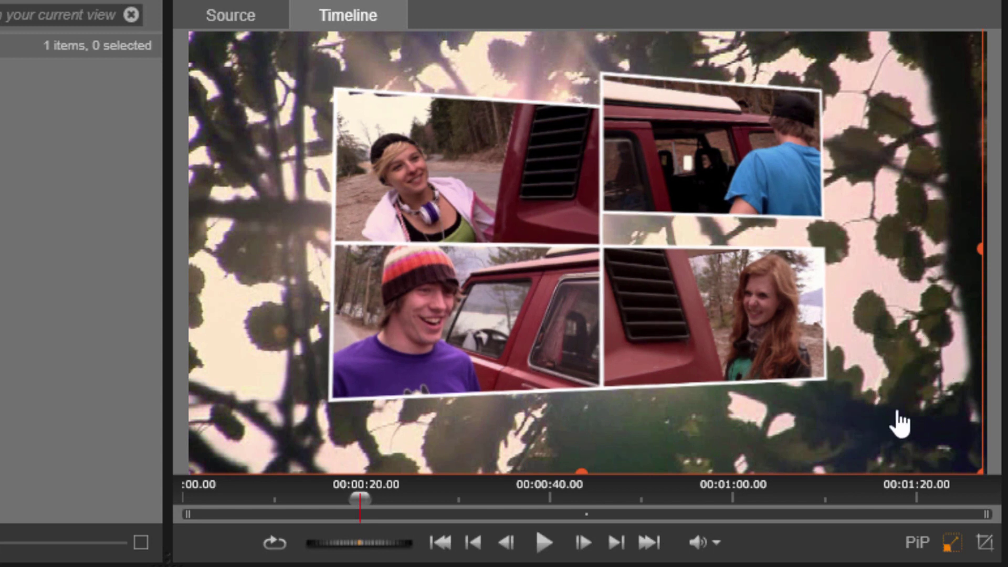
pyautogui.click(982, 539)
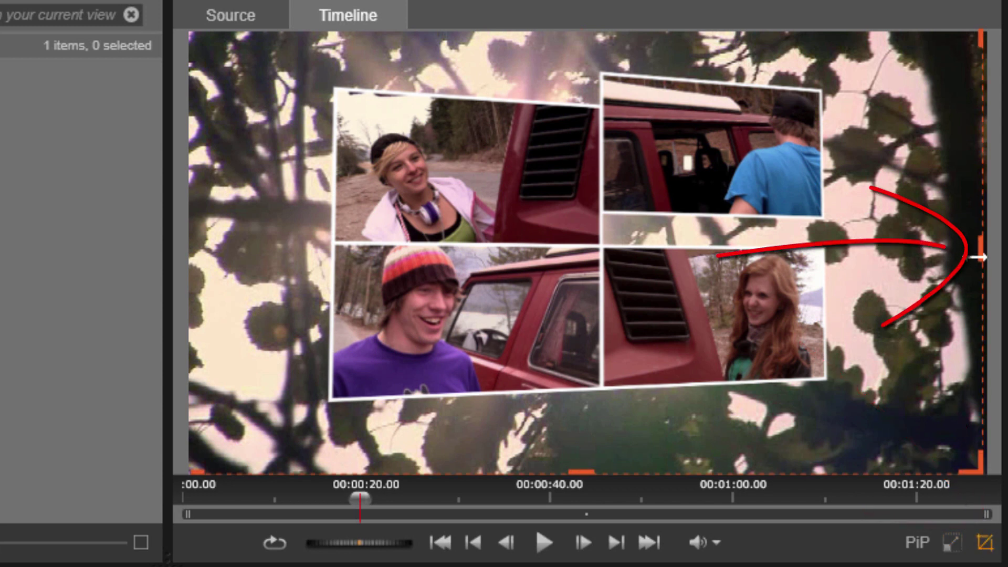
pyautogui.moveTo(978, 258); pyautogui.dragTo(572, 243)
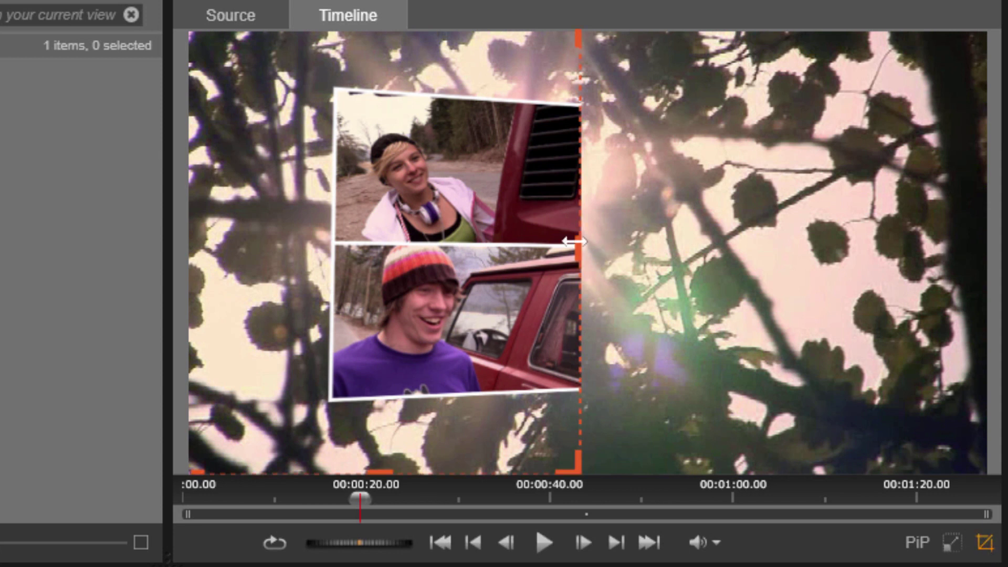
pyautogui.moveTo(579, 248); pyautogui.dragTo(989, 256)
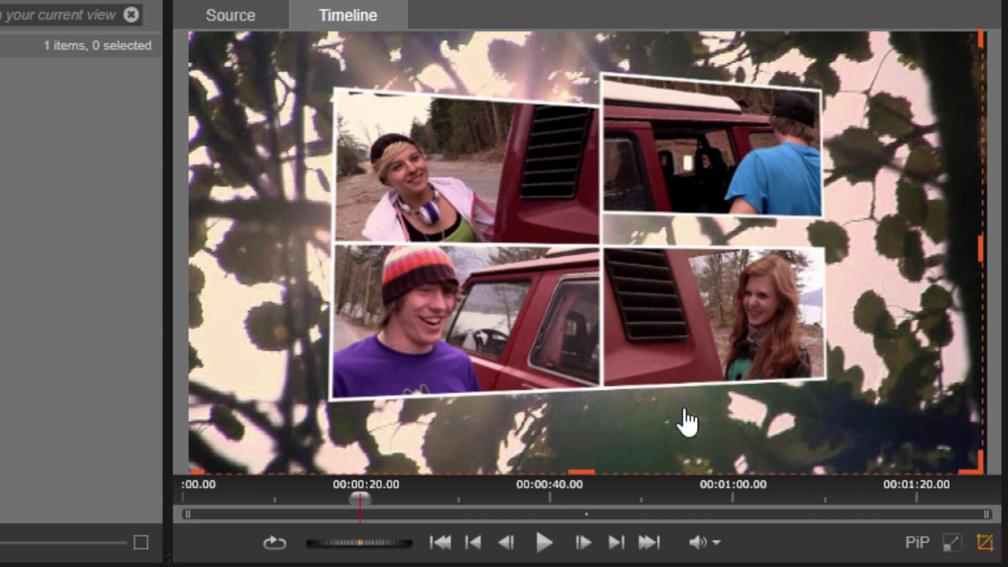
pyautogui.click(985, 543)
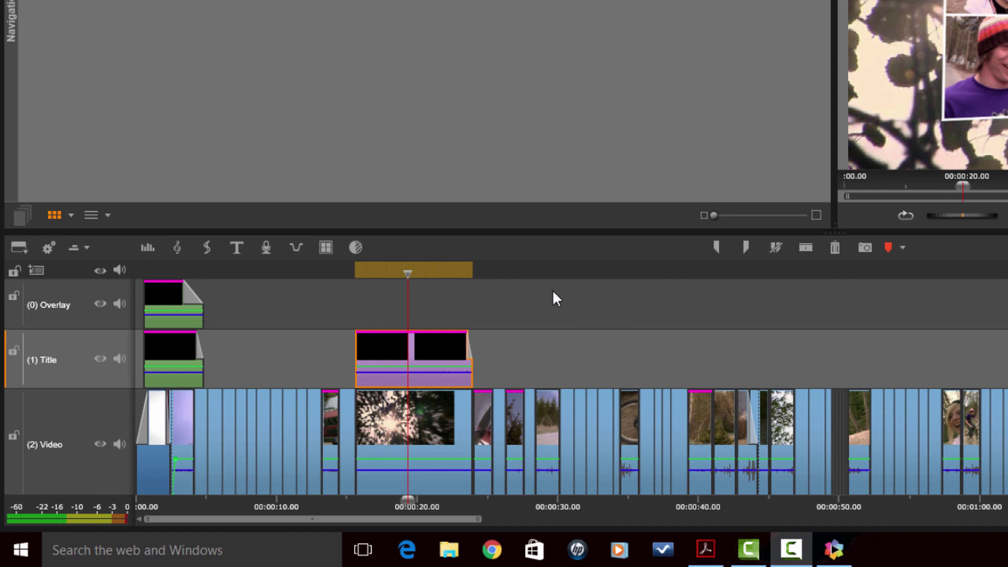
pyautogui.rightClick(408, 352)
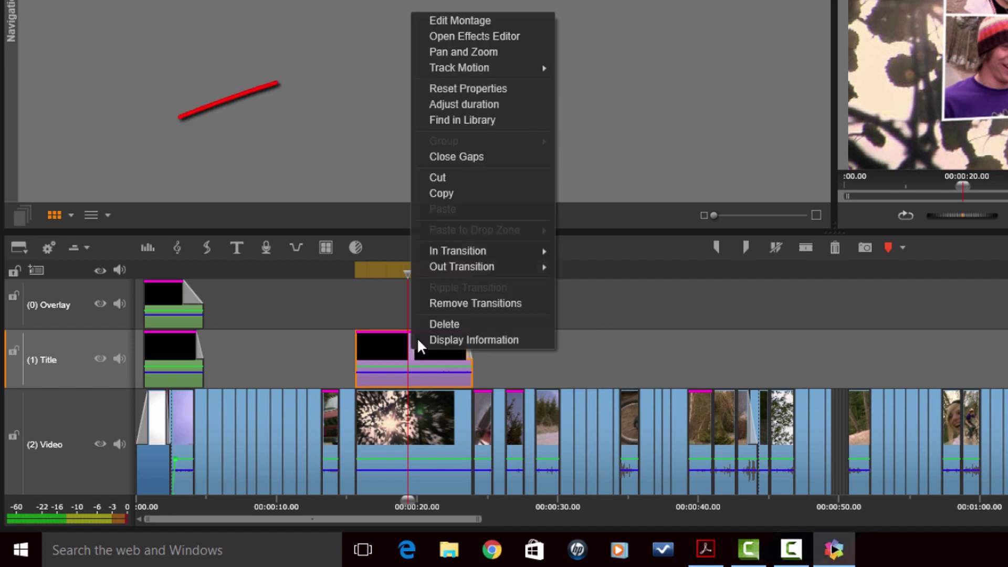
pyautogui.click(474, 50)
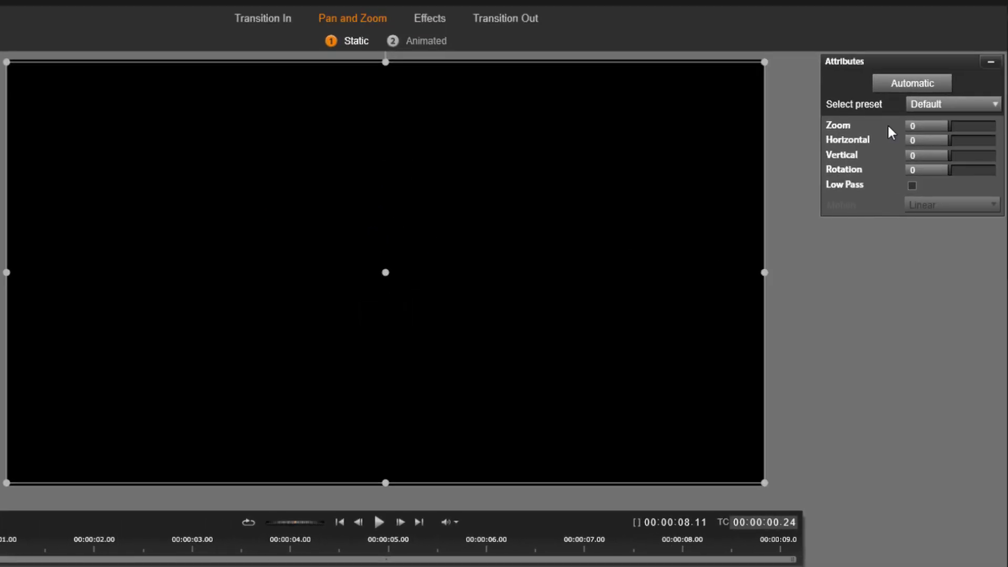
pyautogui.click(987, 108)
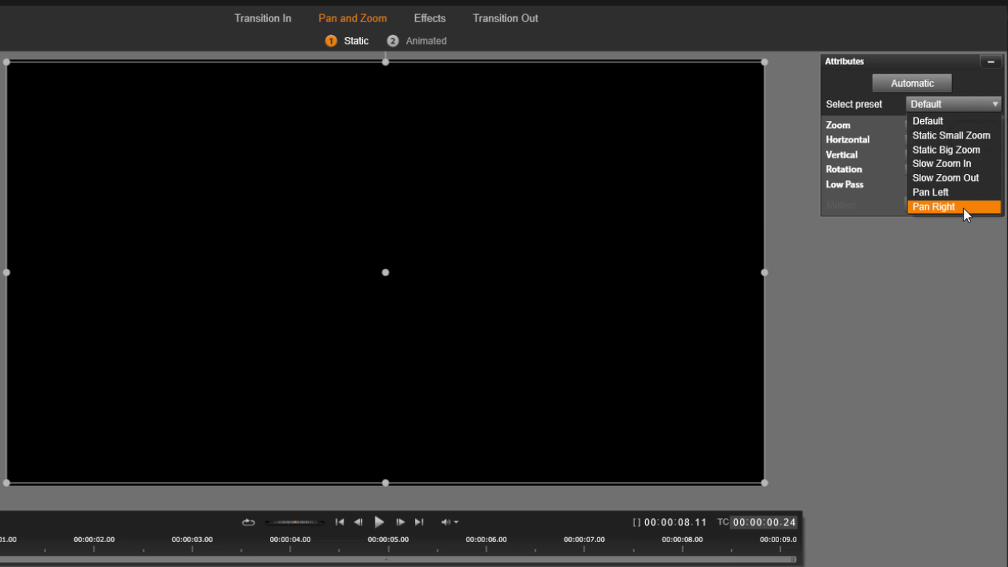
pyautogui.click(882, 286)
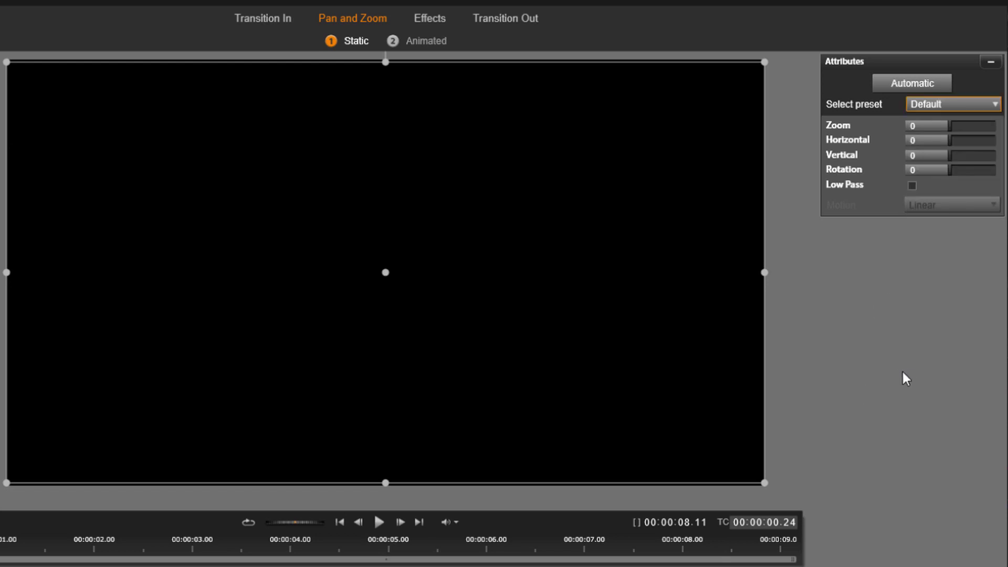